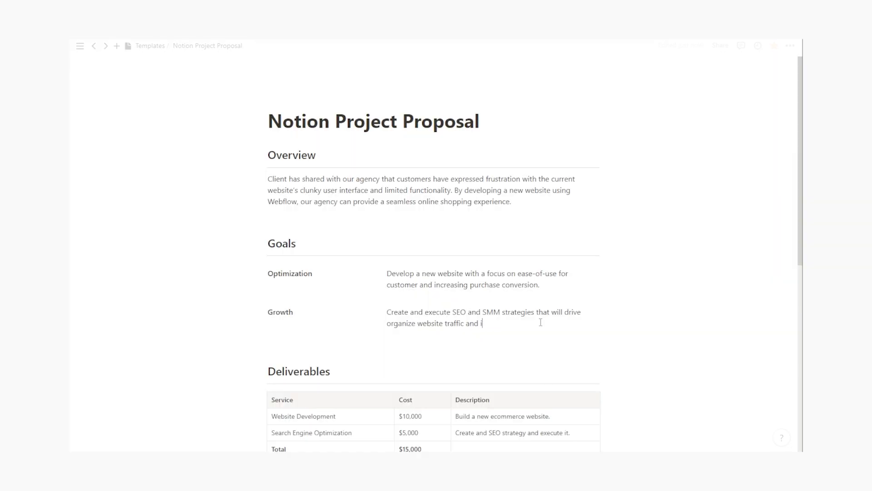
End the Growth description with 'increase following.' and scroll down to the Timeline and footer.
{"action": "type", "text": "ncrease following."}
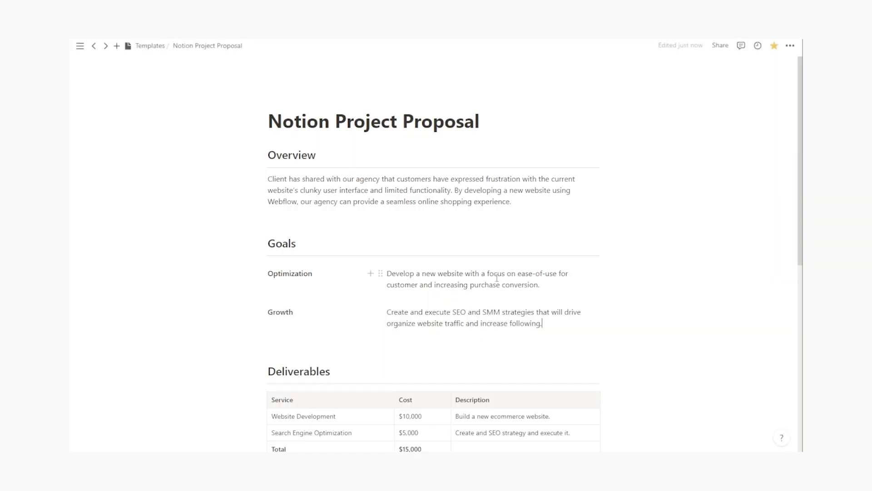
{"action": "scroll", "coordinate": [540, 325], "scroll_direction": "down", "scroll_amount": 3}
{"action": "scroll", "coordinate": [498, 278], "scroll_direction": "down", "scroll_amount": 1}
{"action": "scroll", "coordinate": [497, 277], "scroll_direction": "down", "scroll_amount": 2}
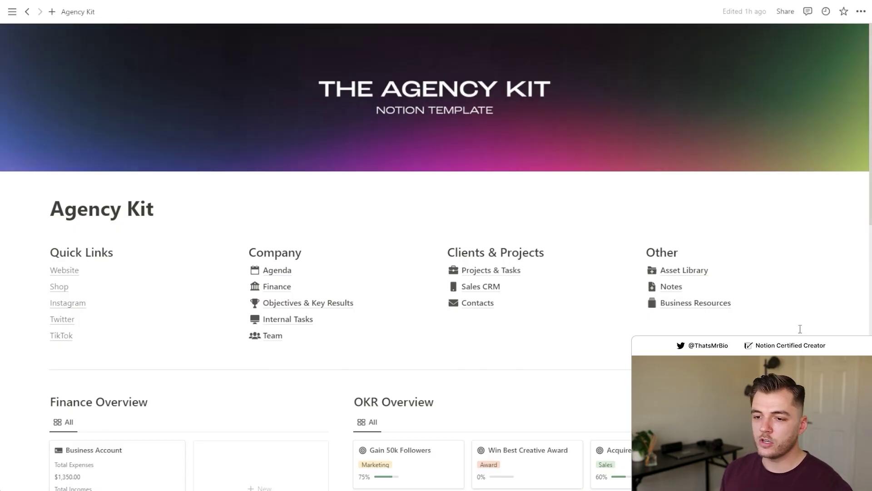
Scroll the Agency Kit page, then place the cursor in the proposal's empty Overview block.
{"action": "scroll", "coordinate": [801, 326], "scroll_direction": "down", "scroll_amount": 5}
{"action": "scroll", "coordinate": [800, 326], "scroll_direction": "down", "scroll_amount": 3}
{"action": "scroll", "coordinate": [799, 331], "scroll_direction": "down", "scroll_amount": 1}
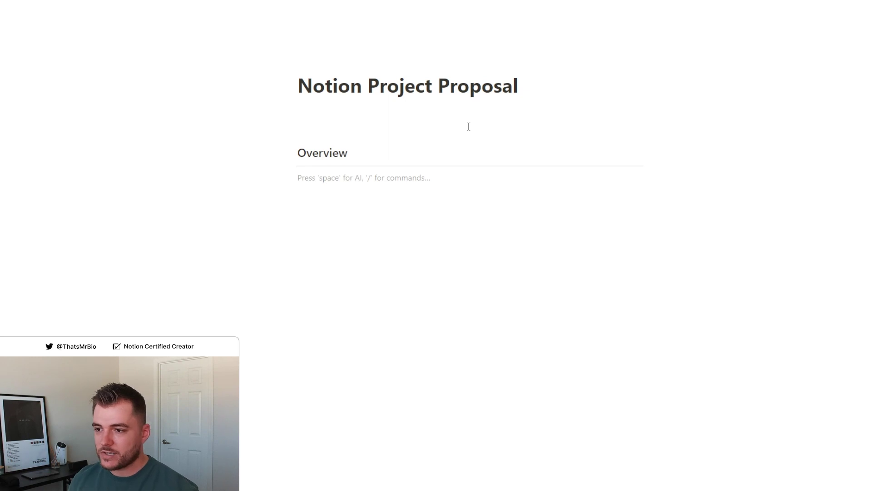
{"action": "left_click", "coordinate": [468, 127]}
Paste the clunky-website and Webflow-rebuild paragraph into Overview and add an empty block below.
{"action": "key", "text": "ctrl+z"}
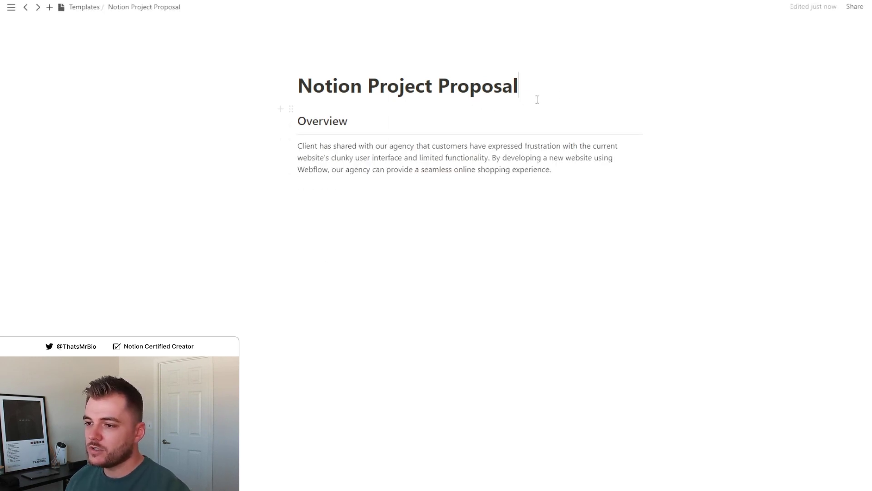
{"action": "mouse_move", "coordinate": [409, 86]}
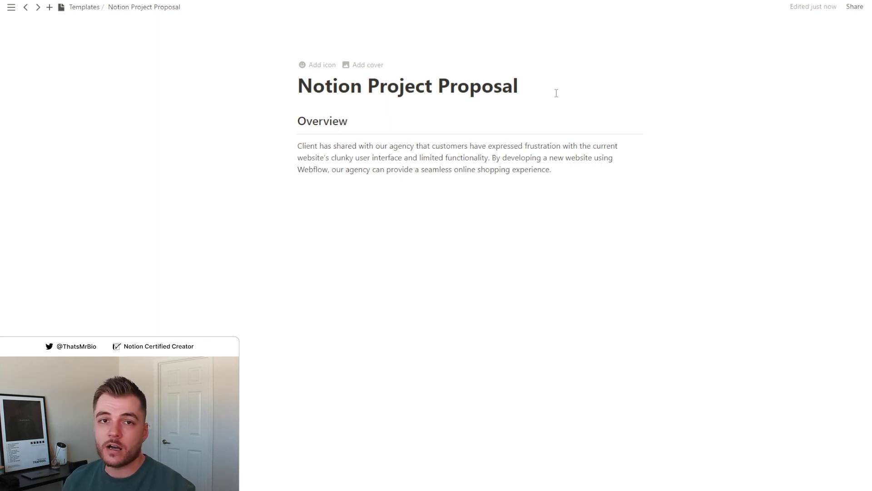
{"action": "left_click", "coordinate": [549, 253]}
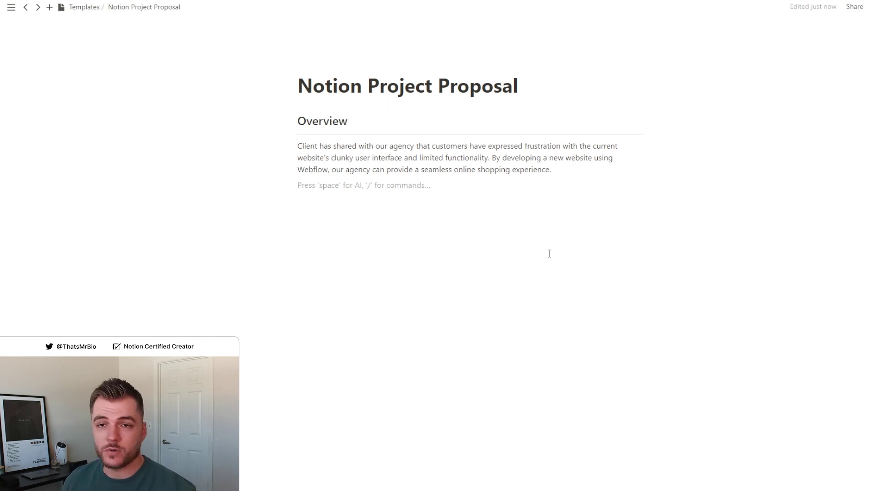
Add a 'Goals' heading 2 with a 'Goal' line beneath it.
{"action": "type", "text": "/head"}
{"action": "key", "text": "Down"}
{"action": "key", "text": "Return"}
{"action": "type", "text": "Goals"}
{"action": "key", "text": "Return"}
{"action": "type", "text": "Go"}
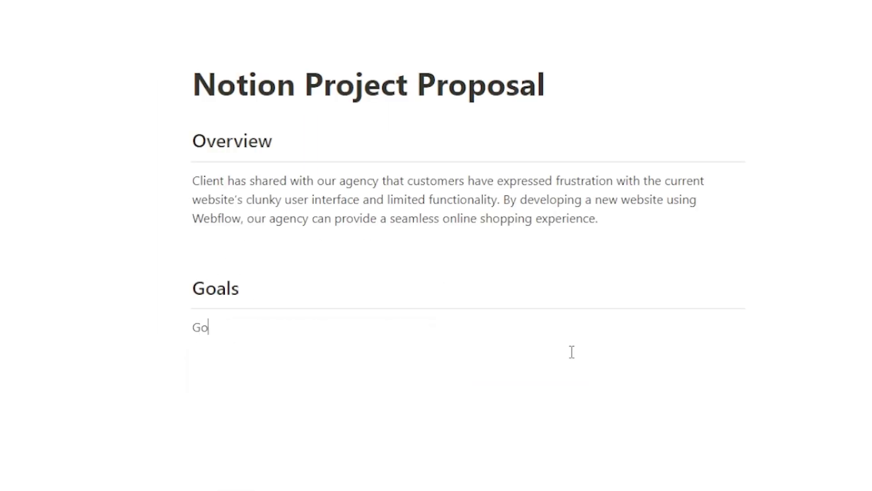
{"action": "type", "text": "al"}
Split 'Goal' into two columns, widen the right one, and rename it 'Description'.
{"action": "left_click_drag", "start_coordinate": [175, 327], "coordinate": [762, 327]}
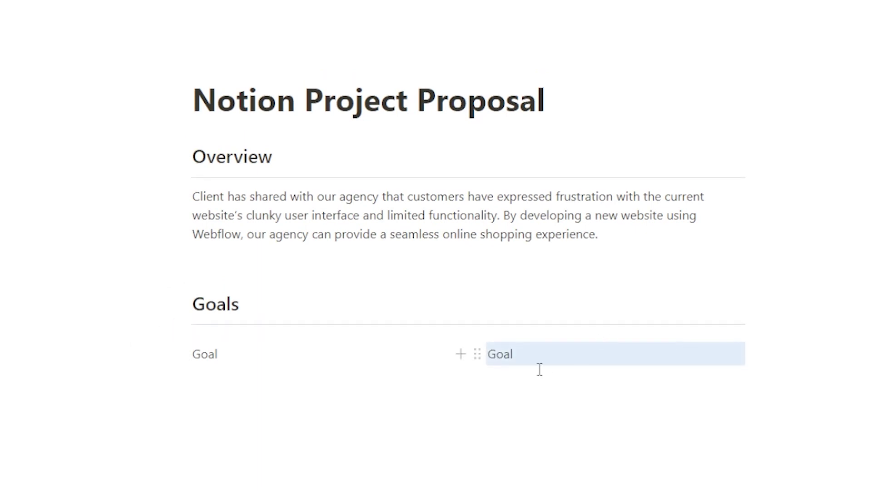
{"action": "left_click_drag", "start_coordinate": [468, 350], "coordinate": [370, 351]}
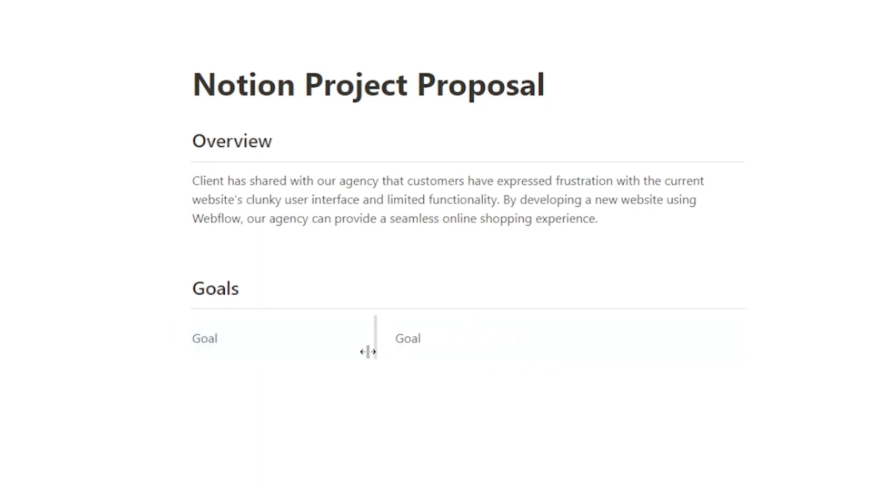
{"action": "double_click", "coordinate": [403, 338]}
{"action": "type", "text": "Description"}
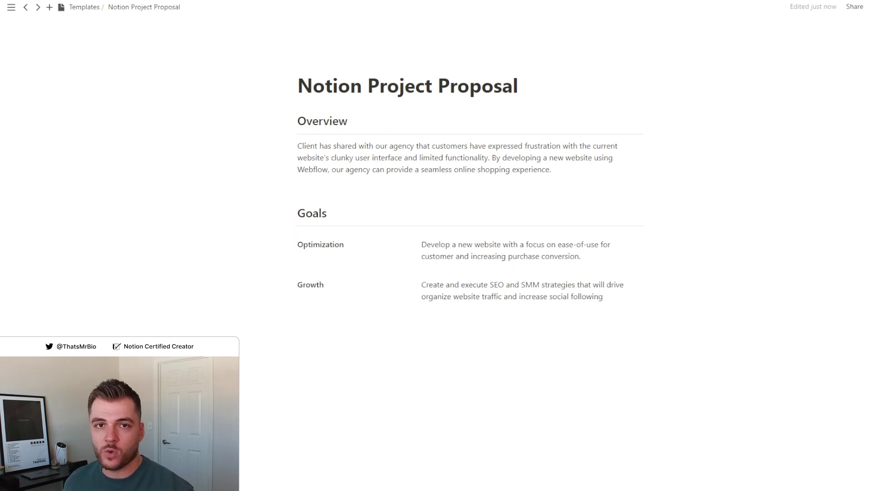
{"action": "left_click", "coordinate": [440, 349]}
Add a 'Deliverables' heading 2 with a simple table below it.
{"action": "type", "text": "/hea"}
{"action": "key", "text": "Down"}
{"action": "key", "text": "Return"}
{"action": "type", "text": "Delivera"}
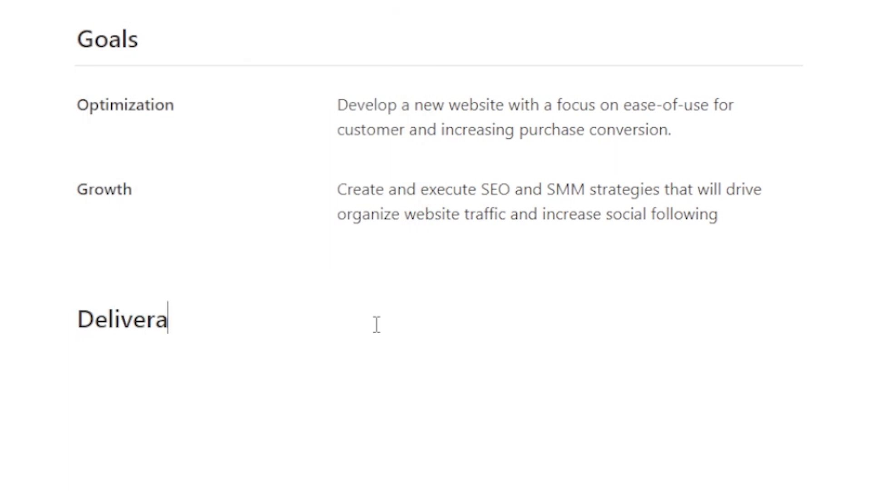
{"action": "type", "text": "bles"}
{"action": "key", "text": "Return"}
{"action": "type", "text": "/table"}
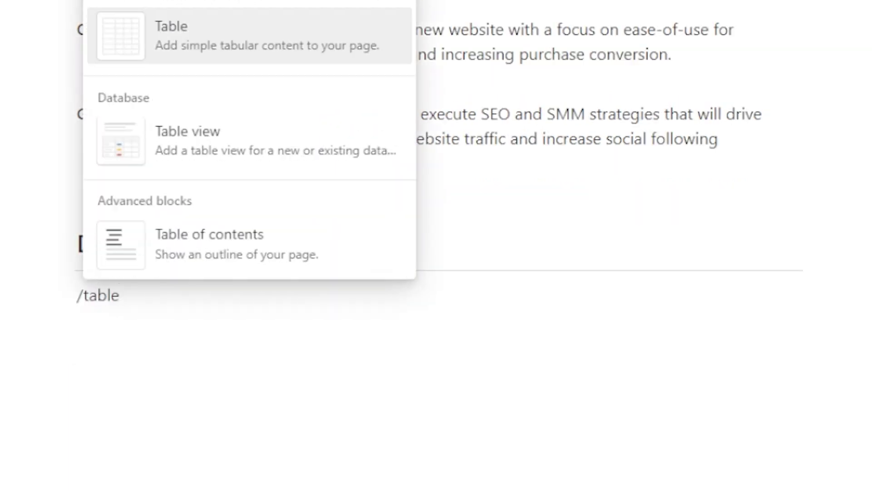
{"action": "key", "text": "Return"}
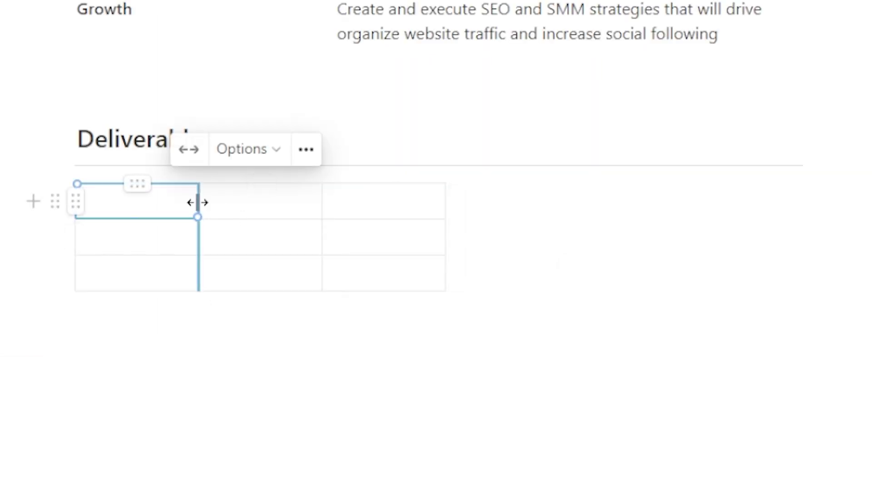
Widen the table columns and turn on a header row reading Service, Cost, Description.
{"action": "left_click_drag", "start_coordinate": [198, 203], "coordinate": [354, 206]}
{"action": "left_click_drag", "start_coordinate": [601, 200], "coordinate": [804, 192]}
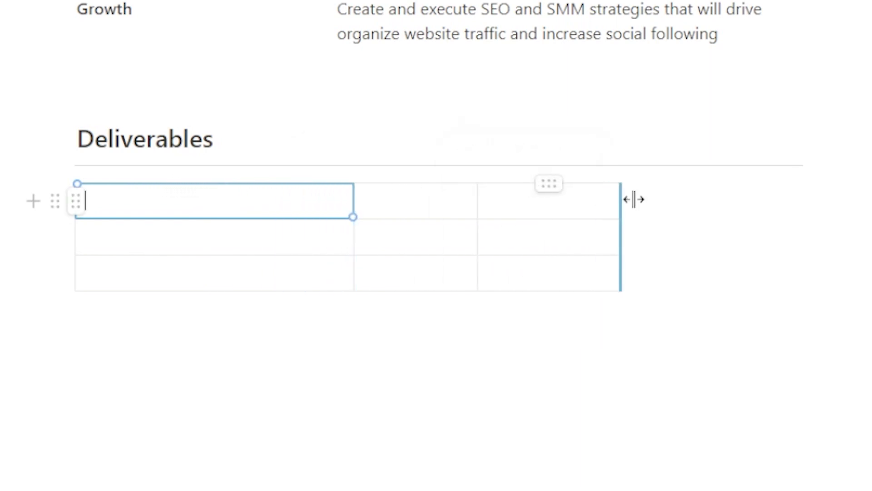
{"action": "left_click", "coordinate": [740, 151]}
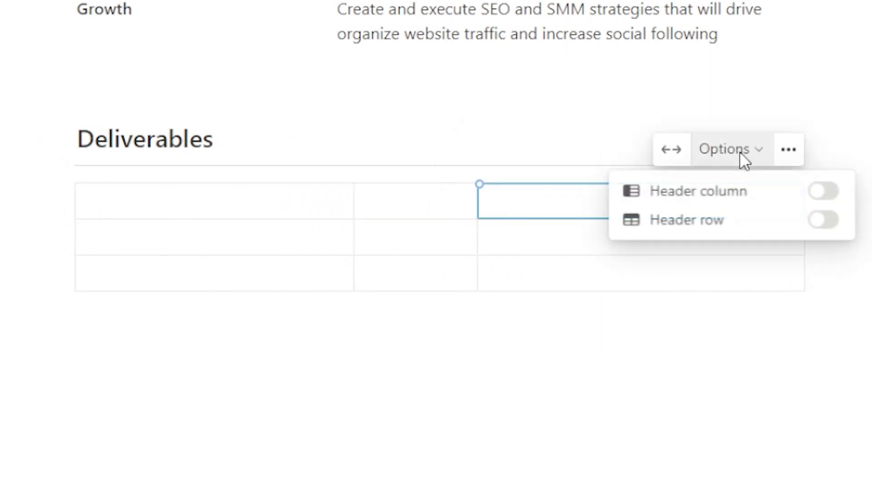
{"action": "left_click", "coordinate": [824, 220]}
{"action": "left_click", "coordinate": [238, 198]}
{"action": "type", "text": "Service"}
{"action": "key", "text": "Tab"}
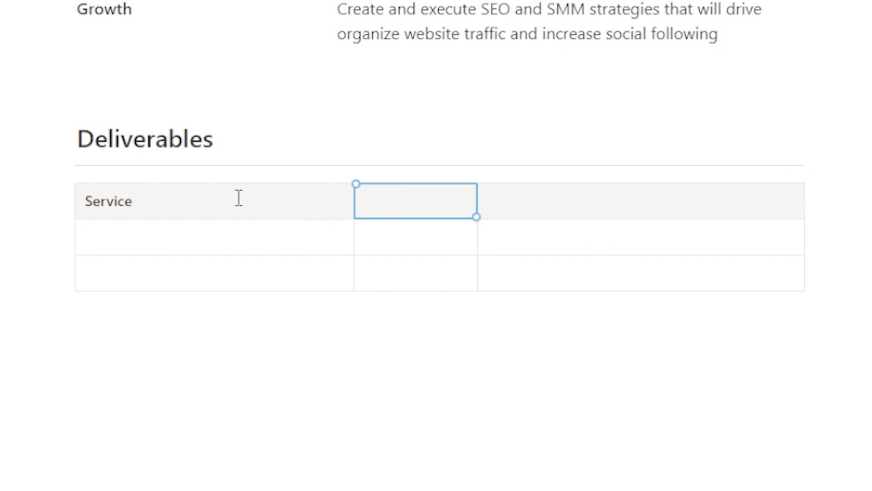
{"action": "type", "text": "Cost"}
{"action": "key", "text": "Tab"}
{"action": "type", "text": "Description"}
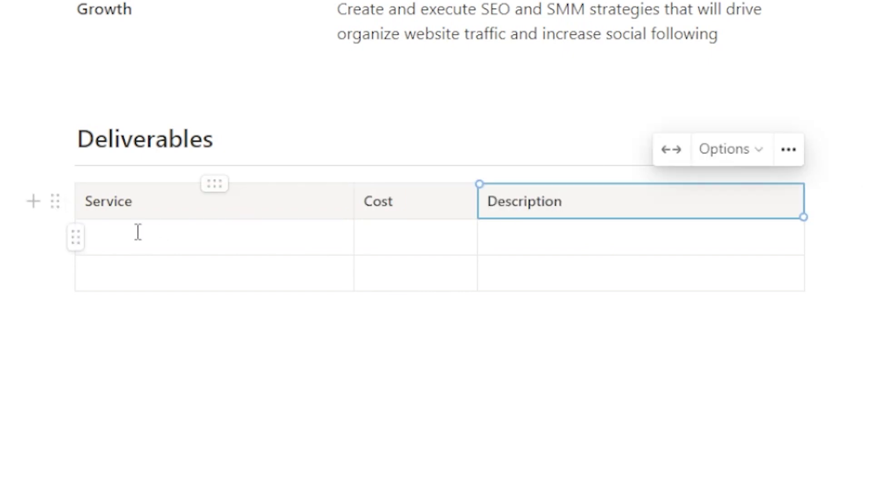
Add a fourth table row whose first cell is a bold 'Total'.
{"action": "left_click", "coordinate": [353, 301]}
{"action": "left_click", "coordinate": [279, 308]}
{"action": "type", "text": "Total"}
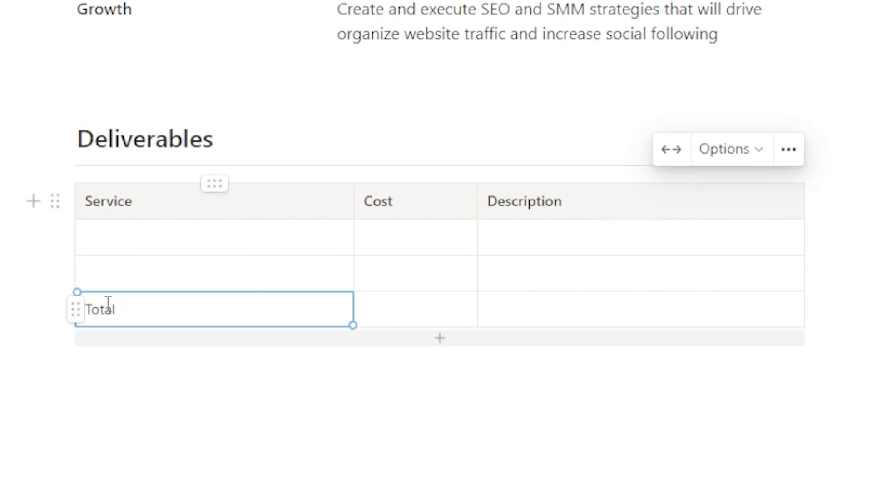
{"action": "double_click", "coordinate": [107, 306]}
{"action": "left_click", "coordinate": [278, 442]}
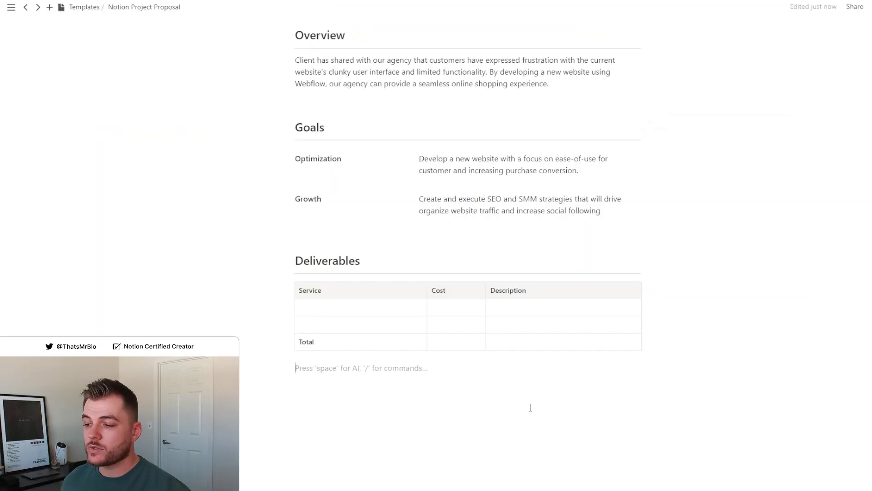
Fill row one: Website Development, $10,000, 'Build a new ecommerce website.'.
{"action": "scroll", "coordinate": [529, 405], "scroll_direction": "down", "scroll_amount": 1}
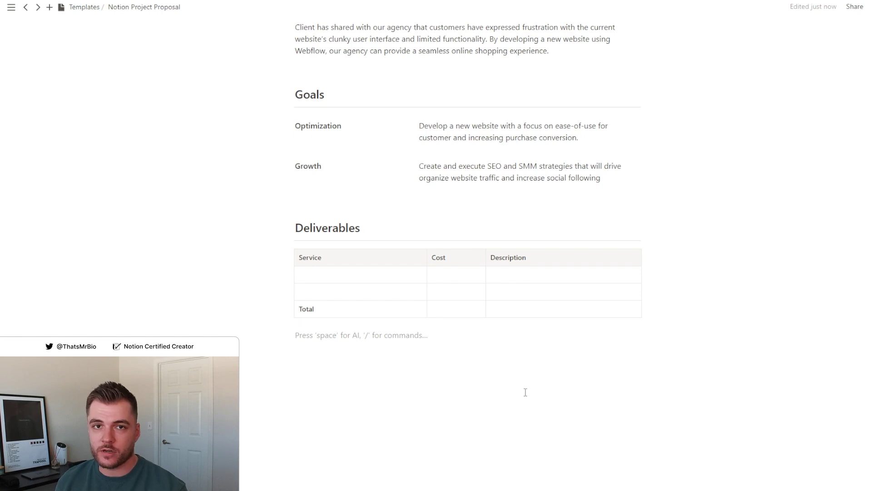
{"action": "left_click", "coordinate": [338, 278]}
{"action": "type", "text": "Website Develo"}
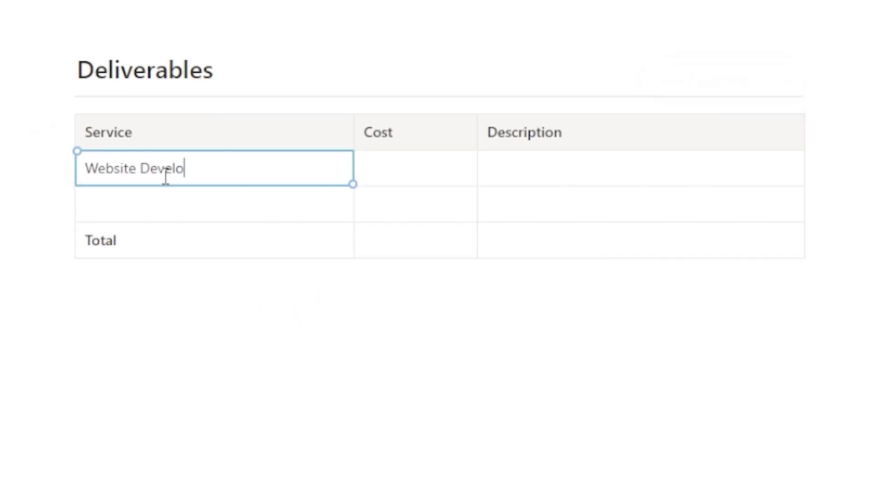
{"action": "type", "text": "pment"}
{"action": "key", "text": "Tab"}
{"action": "type", "text": "$10,000"}
{"action": "key", "text": "Tab"}
{"action": "type", "text": "Build a new "}
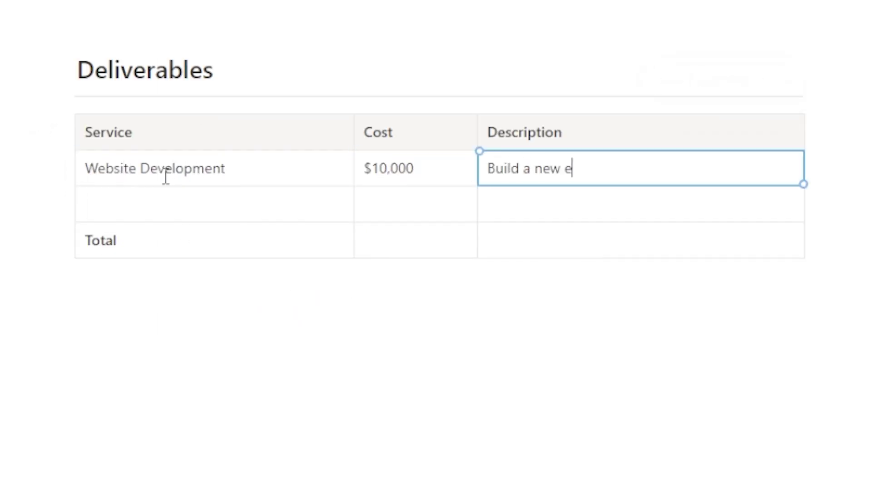
{"action": "type", "text": "ecommerce website."}
Fill row two: Search Engine Optimization, $5,000, 'Create and SEO strategy and execute it.'.
{"action": "left_click", "coordinate": [189, 204]}
{"action": "type", "text": "Sear"}
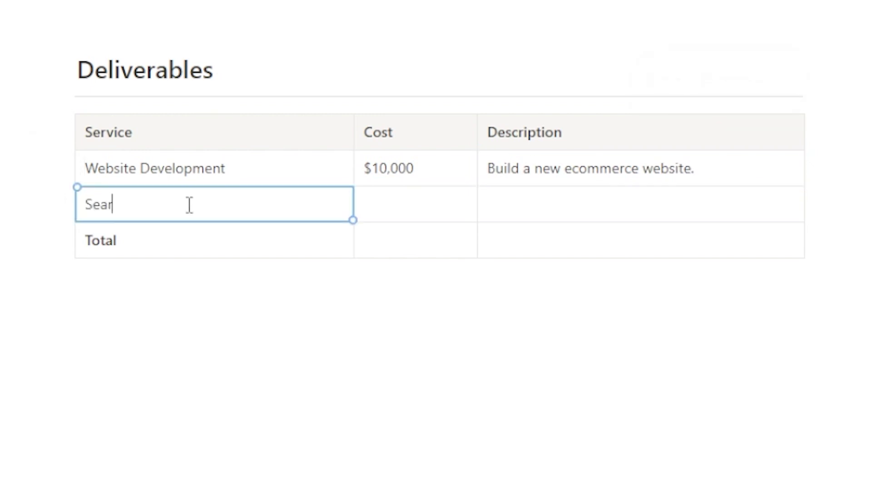
{"action": "type", "text": "ch Engine Optimization"}
{"action": "key", "text": "Tab"}
{"action": "type", "text": "$5,000"}
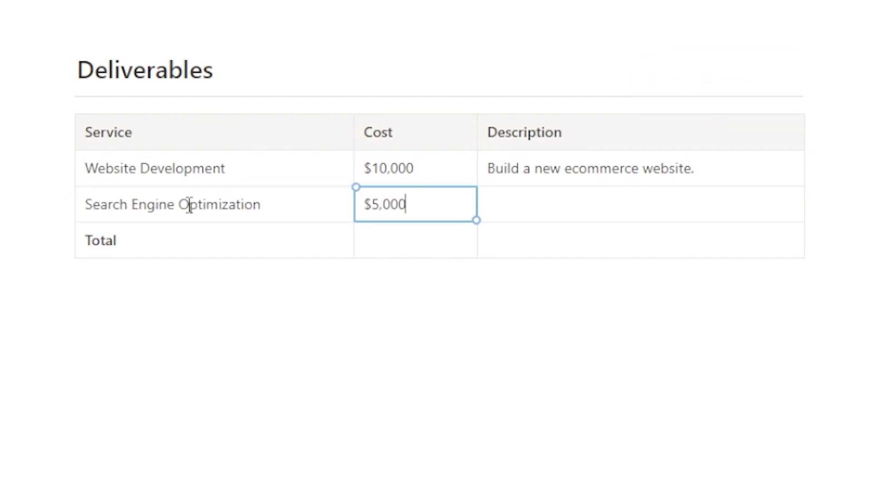
{"action": "key", "text": "Tab"}
{"action": "type", "text": "Create and SEO strategy and ex"}
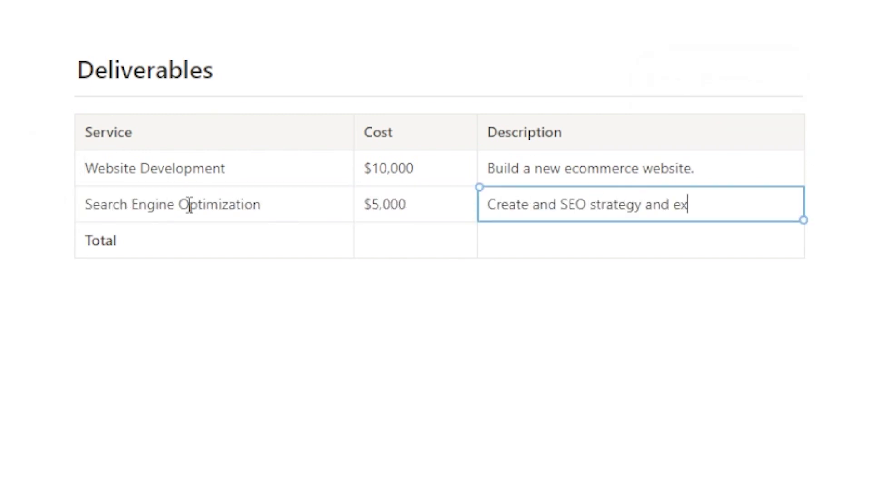
{"action": "type", "text": "ecute it."}
Enter a bold $15,000 in the Total row's Cost cell.
{"action": "left_click", "coordinate": [436, 235]}
{"action": "type", "text": "$15,000"}
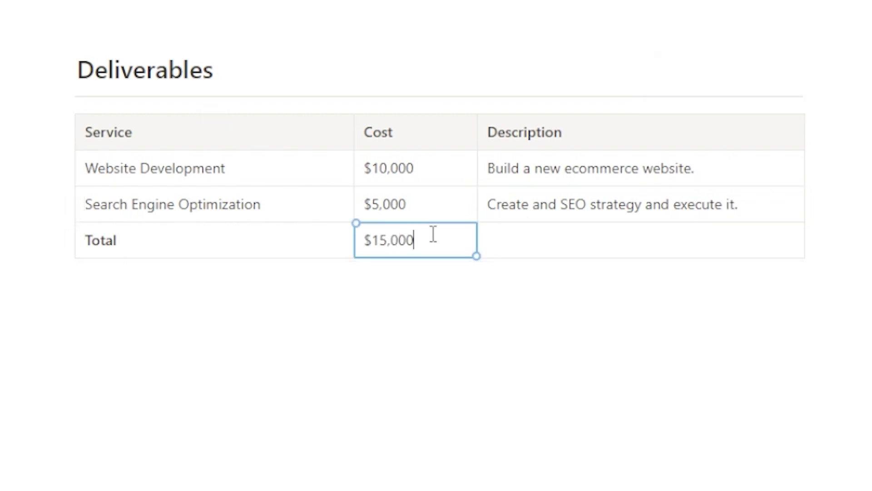
{"action": "double_click", "coordinate": [394, 240]}
{"action": "key", "text": "ctrl+b"}
{"action": "left_click", "coordinate": [734, 380]}
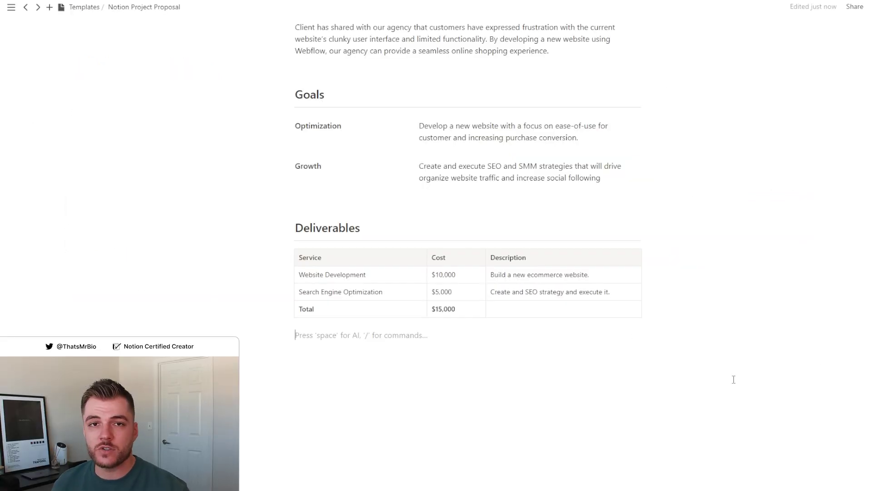
{"action": "scroll", "coordinate": [682, 345], "scroll_direction": "up", "scroll_amount": 3}
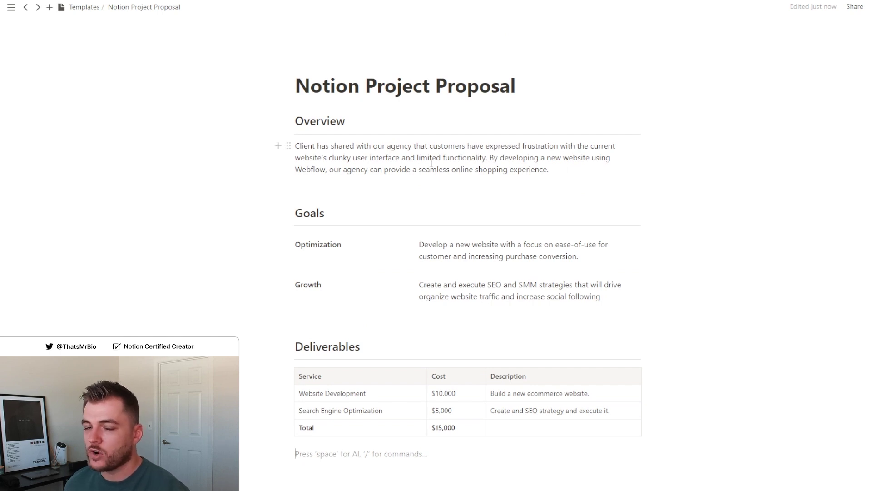
Type the payment note: 50% of the total cost up front, the other 50% upon completion.
{"action": "scroll", "coordinate": [529, 221], "scroll_direction": "down", "scroll_amount": 1}
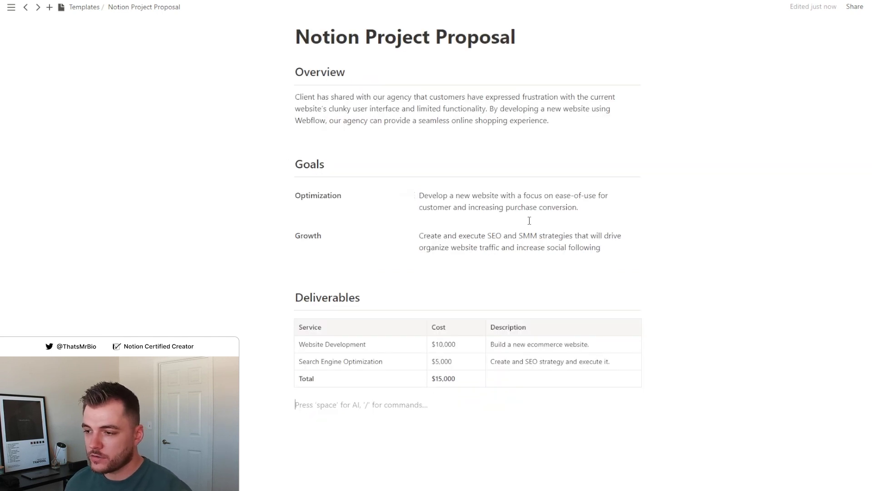
{"action": "scroll", "coordinate": [530, 221], "scroll_direction": "down", "scroll_amount": 2}
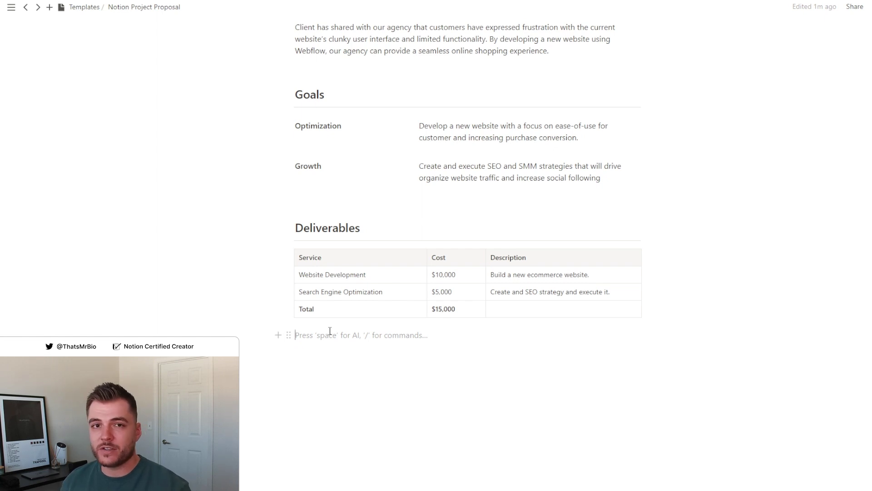
{"action": "type", "text": "Client will deliver 50% of the total cost up front, and the other 50% upon project completion."}
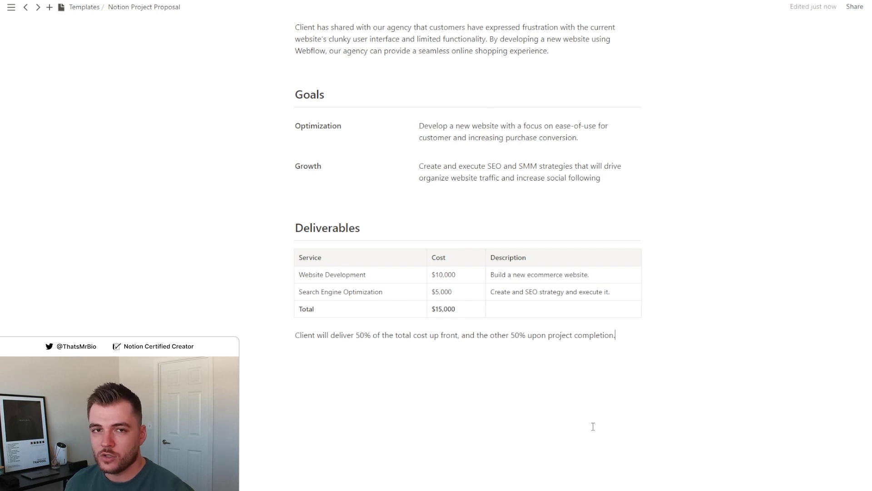
{"action": "key", "text": "Return"}
{"action": "key", "text": "Return"}
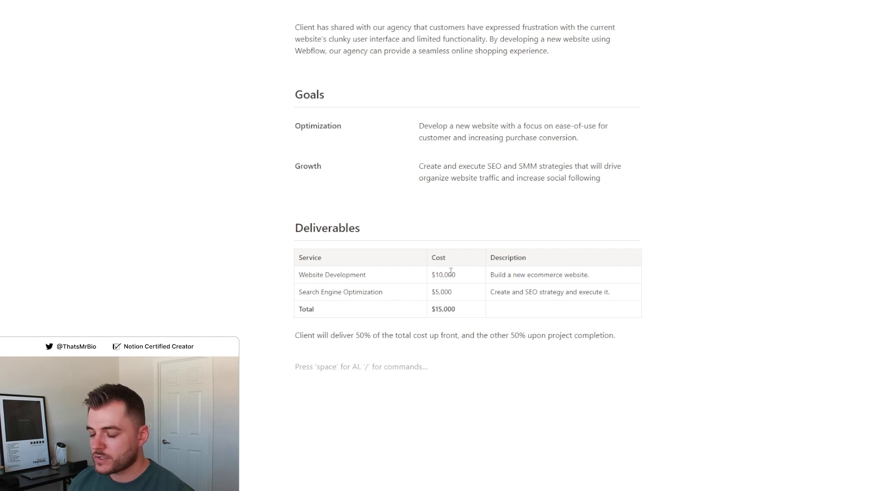
Add a 'Timeline' heading 2 followed by a divider.
{"action": "type", "text": "/h2"}
{"action": "key", "text": "Return"}
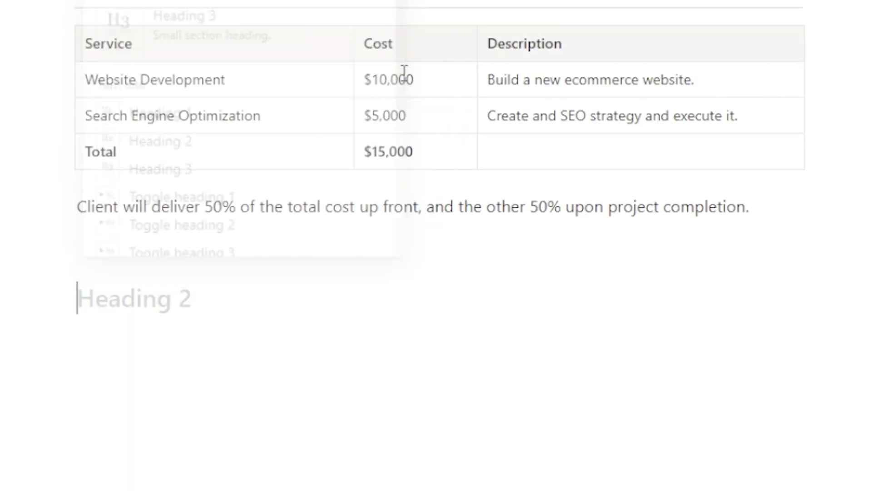
{"action": "type", "text": "Timeline"}
{"action": "key", "text": "Return"}
{"action": "type", "text": "/div"}
{"action": "key", "text": "Return"}
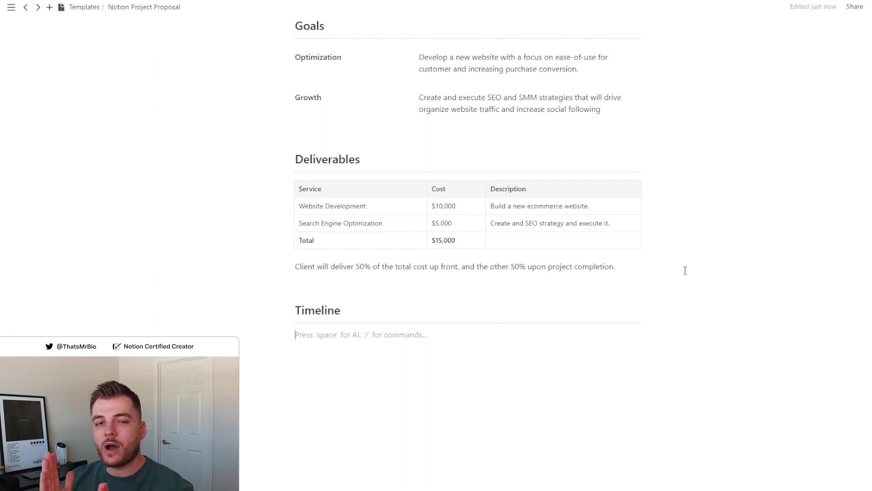
Insert a timeline database named 'Timeline' and hide its title.
{"action": "type", "text": "/timelin"}
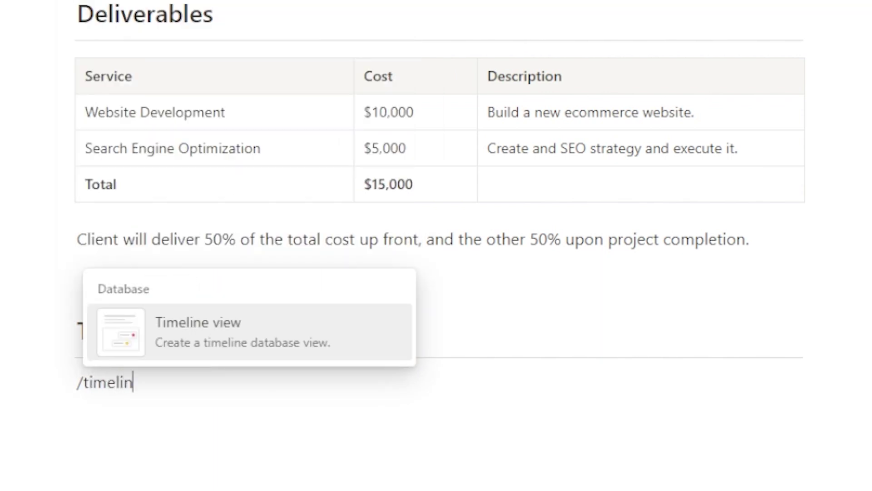
{"action": "key", "text": "Return"}
{"action": "type", "text": "Timeline"}
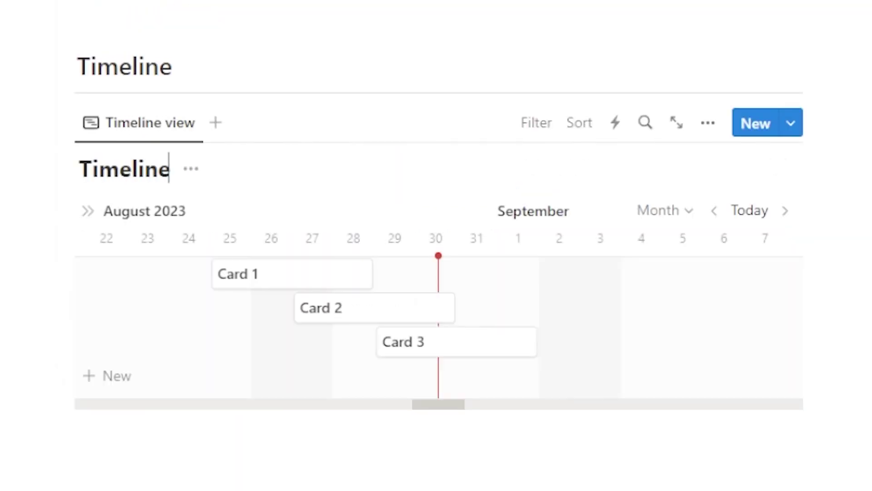
{"action": "left_click", "coordinate": [191, 169]}
{"action": "left_click", "coordinate": [206, 278]}
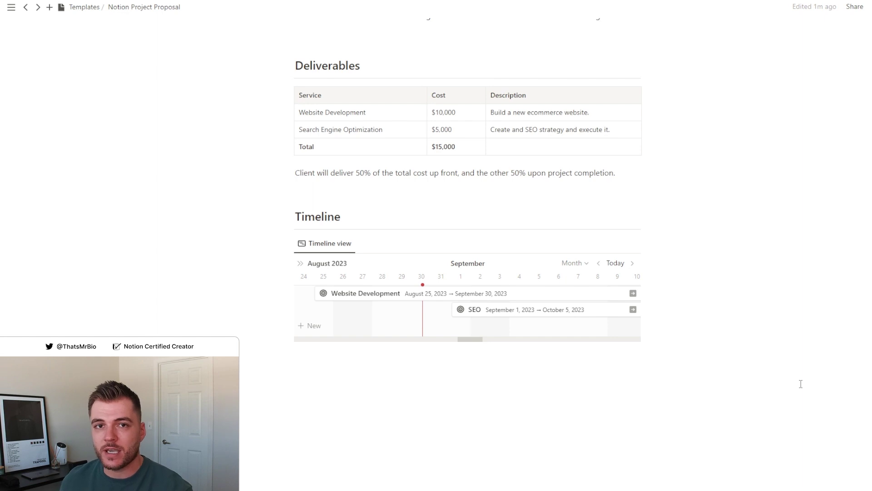
{"action": "left_click", "coordinate": [522, 293]}
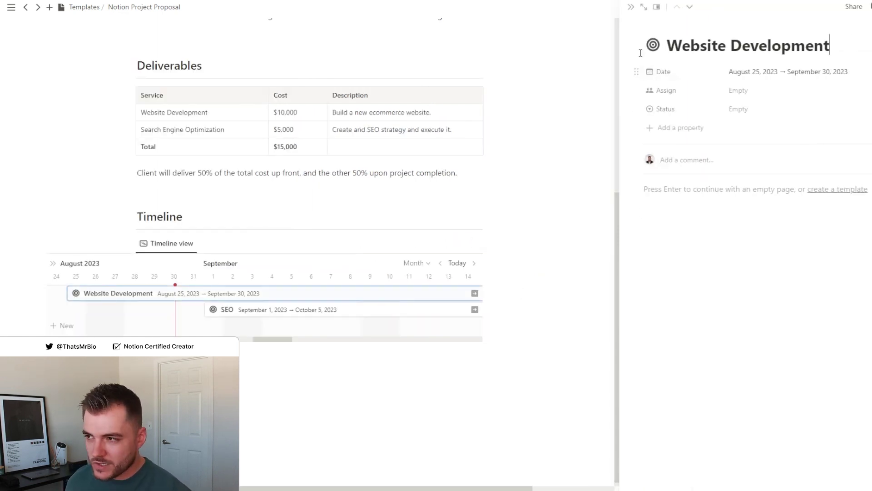
{"action": "left_click", "coordinate": [631, 7]}
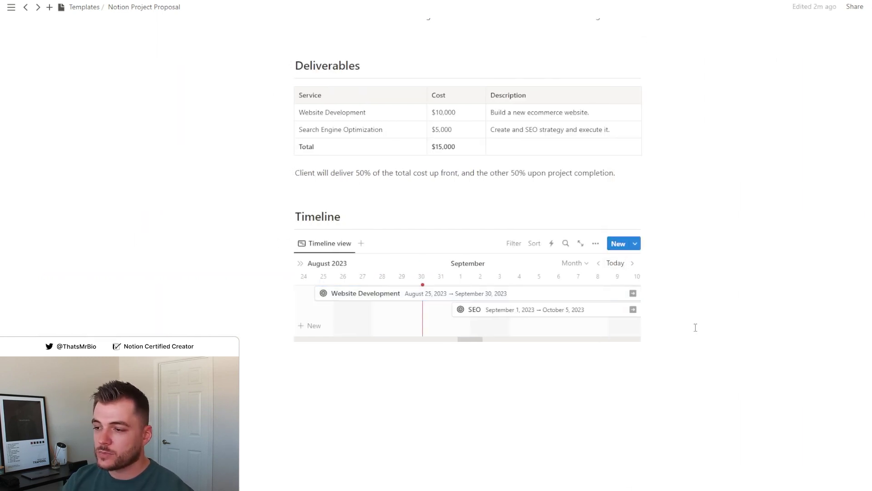
{"action": "mouse_move", "coordinate": [469, 323]}
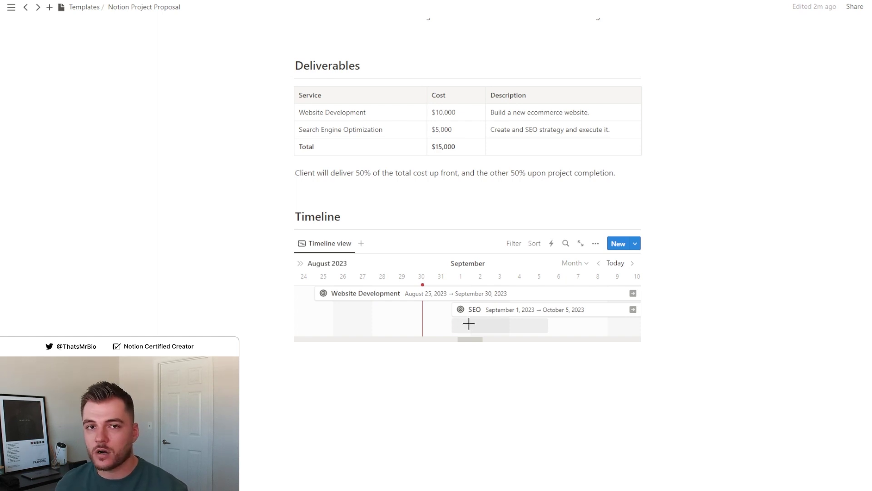
{"action": "left_click", "coordinate": [411, 363]}
Add a divider, then 'Agency Name' and 'Date' side by side with 'Website' below.
{"action": "type", "text": "/"}
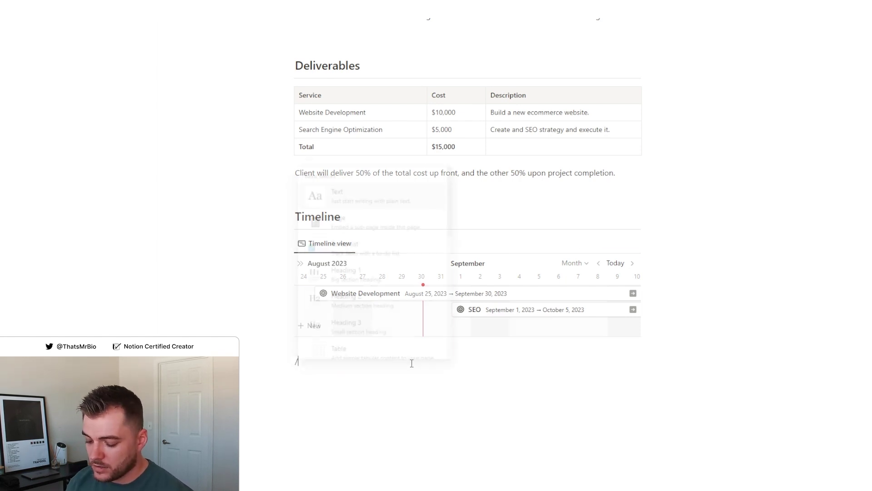
{"action": "type", "text": "divider"}
{"action": "key", "text": "Return"}
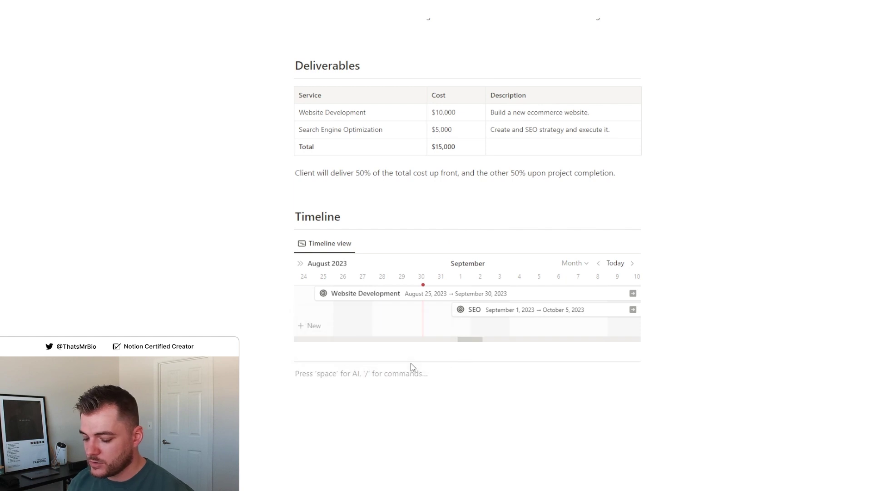
{"action": "type", "text": "Agency Name"}
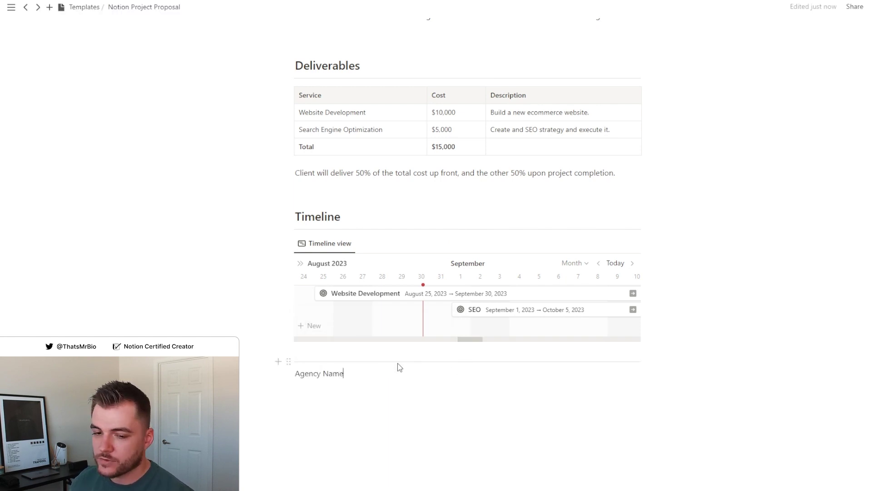
{"action": "left_click_drag", "start_coordinate": [289, 373], "coordinate": [671, 385]}
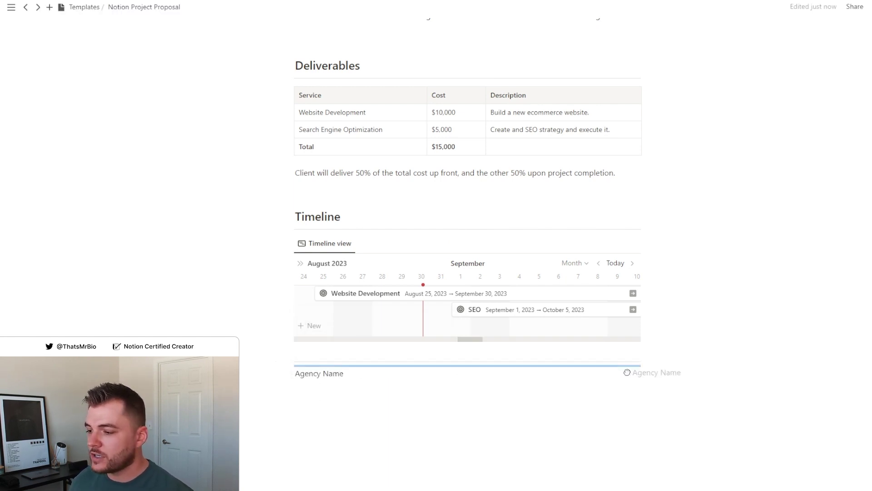
{"action": "left_click_drag", "start_coordinate": [481, 381], "coordinate": [529, 380]}
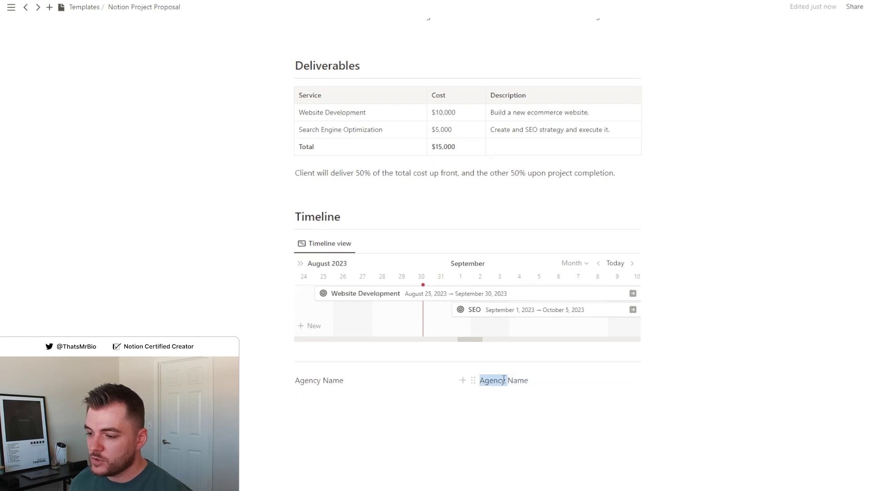
{"action": "type", "text": "DS"}
{"action": "type", "text": "ate"}
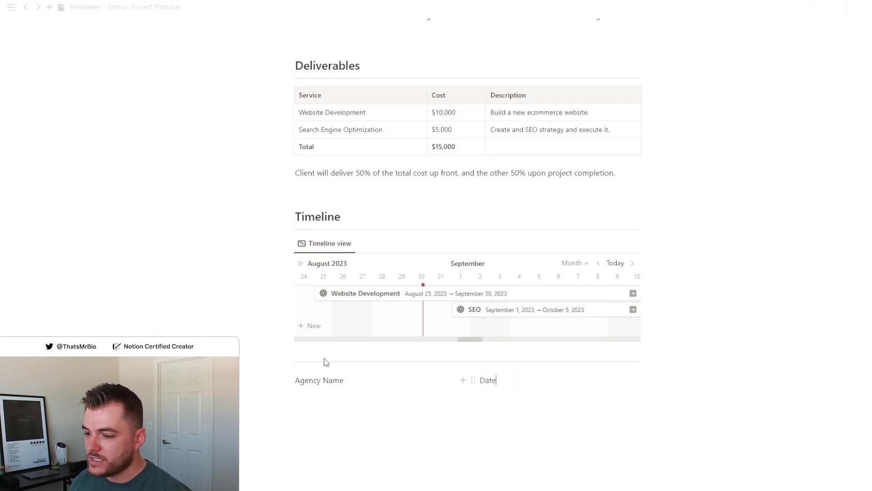
{"action": "mouse_move", "coordinate": [287, 381]}
{"action": "left_mouse_down"}
{"action": "mouse_move", "coordinate": [298, 398]}
{"action": "mouse_move", "coordinate": [344, 401]}
{"action": "left_mouse_up"}
{"action": "type", "text": "Web"}
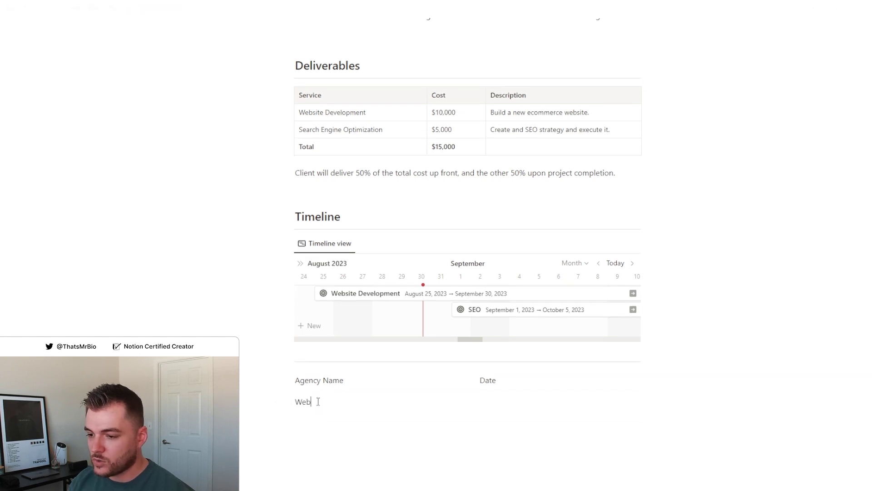
{"action": "type", "text": "site"}
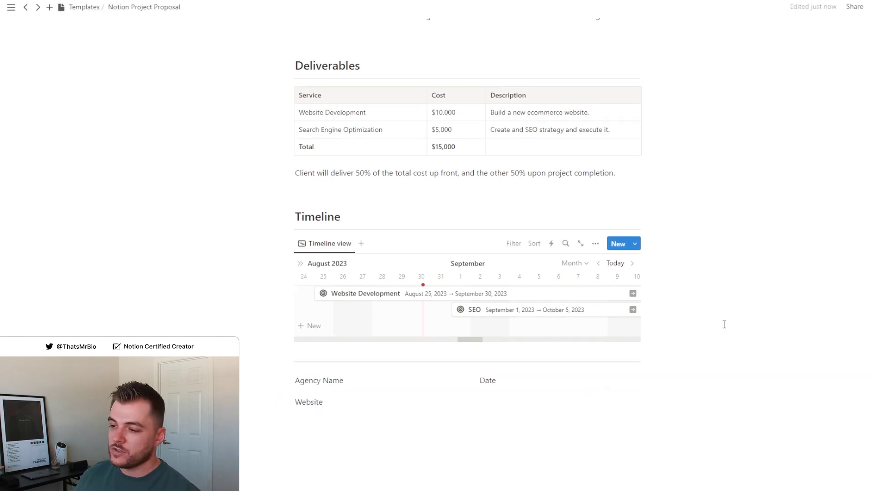
Publish the Notion Project Proposal page to the web from Share's Publish tab.
{"action": "scroll", "coordinate": [713, 330], "scroll_direction": "up", "scroll_amount": 3}
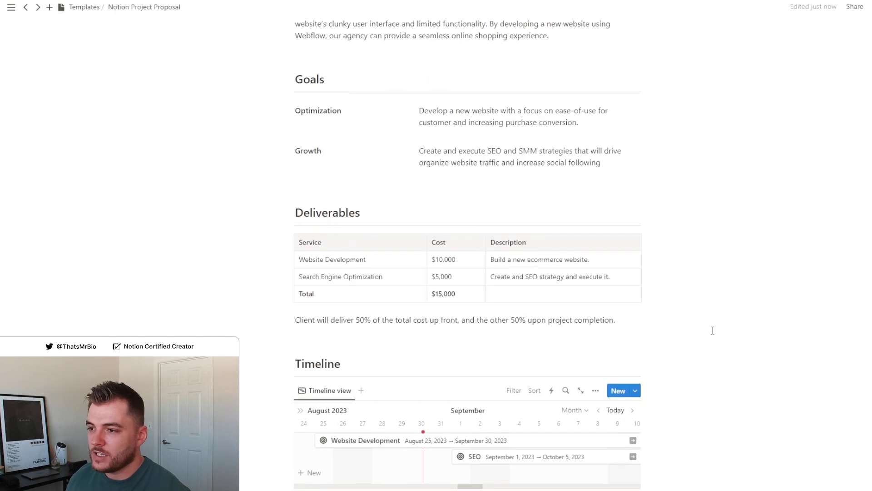
{"action": "scroll", "coordinate": [712, 331], "scroll_direction": "up", "scroll_amount": 3}
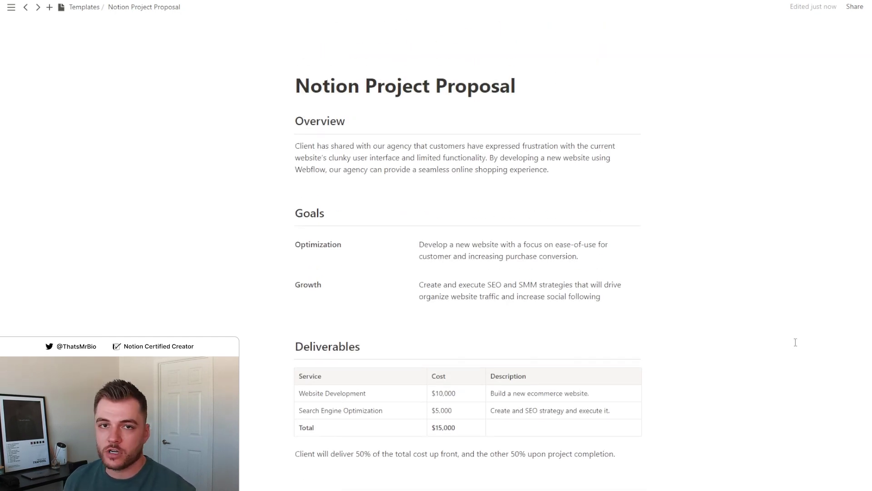
{"action": "mouse_move", "coordinate": [477, 86]}
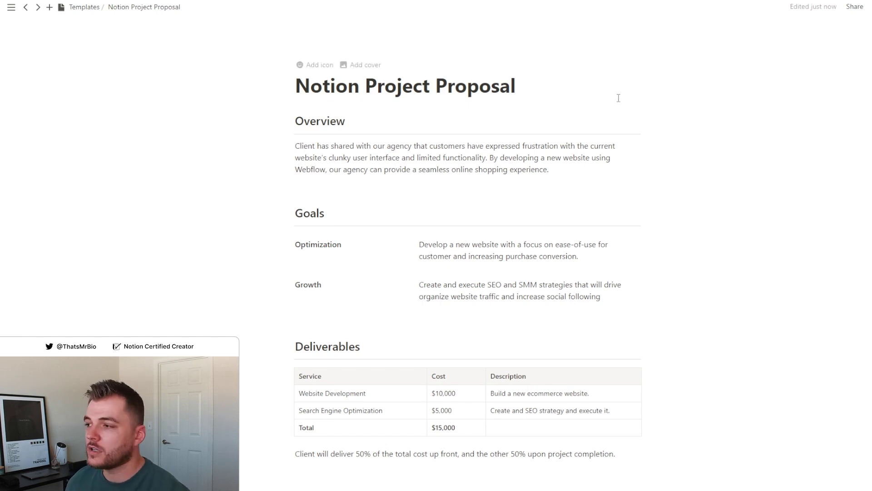
{"action": "left_click", "coordinate": [855, 6]}
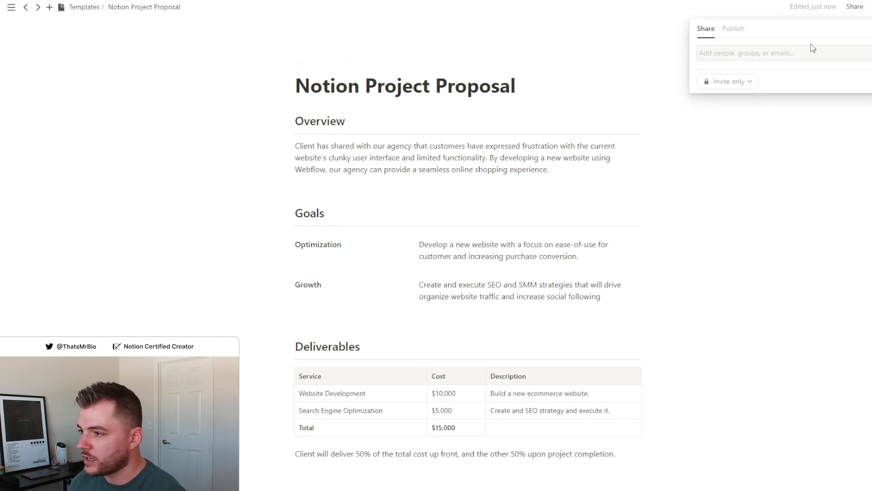
{"action": "left_click", "coordinate": [733, 30]}
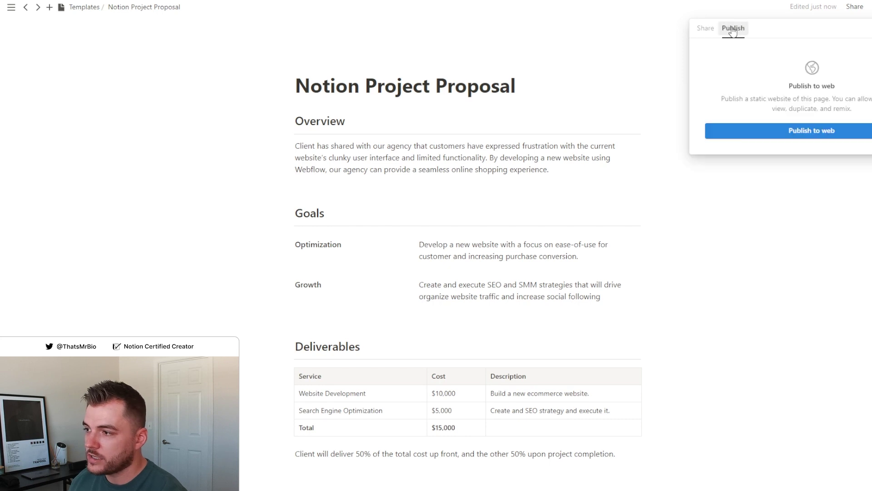
{"action": "left_click", "coordinate": [790, 131]}
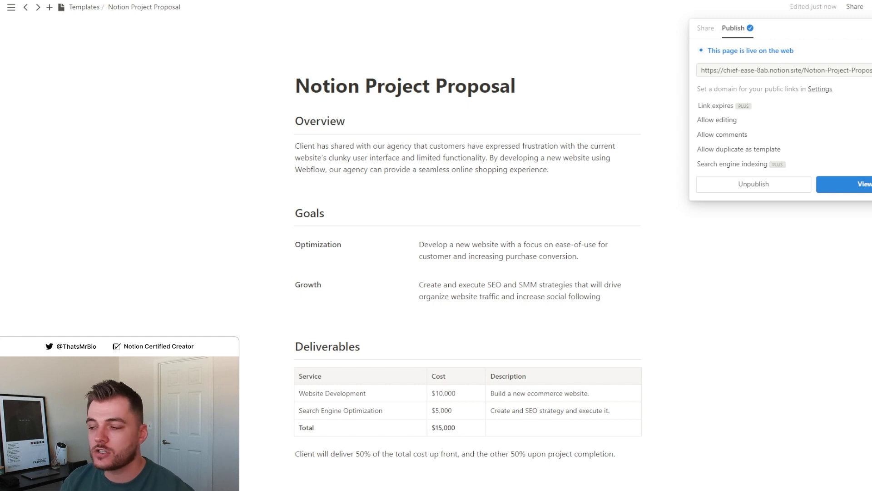
{"action": "key", "text": "Escape"}
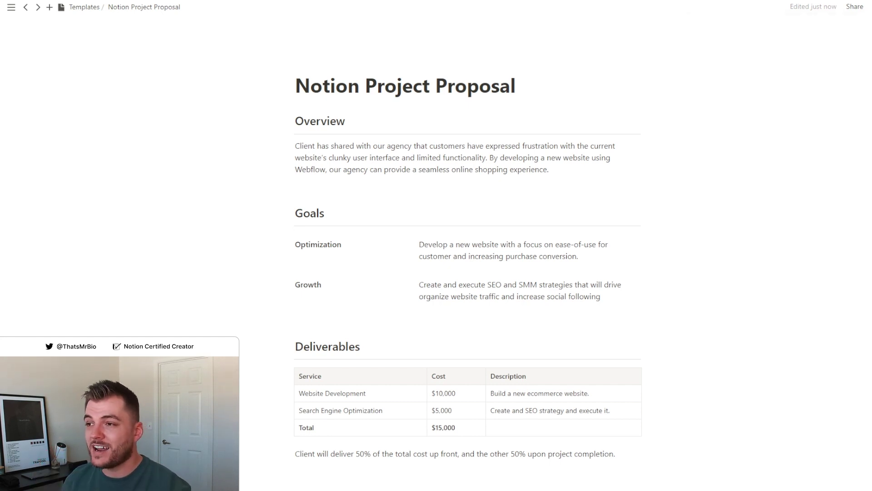